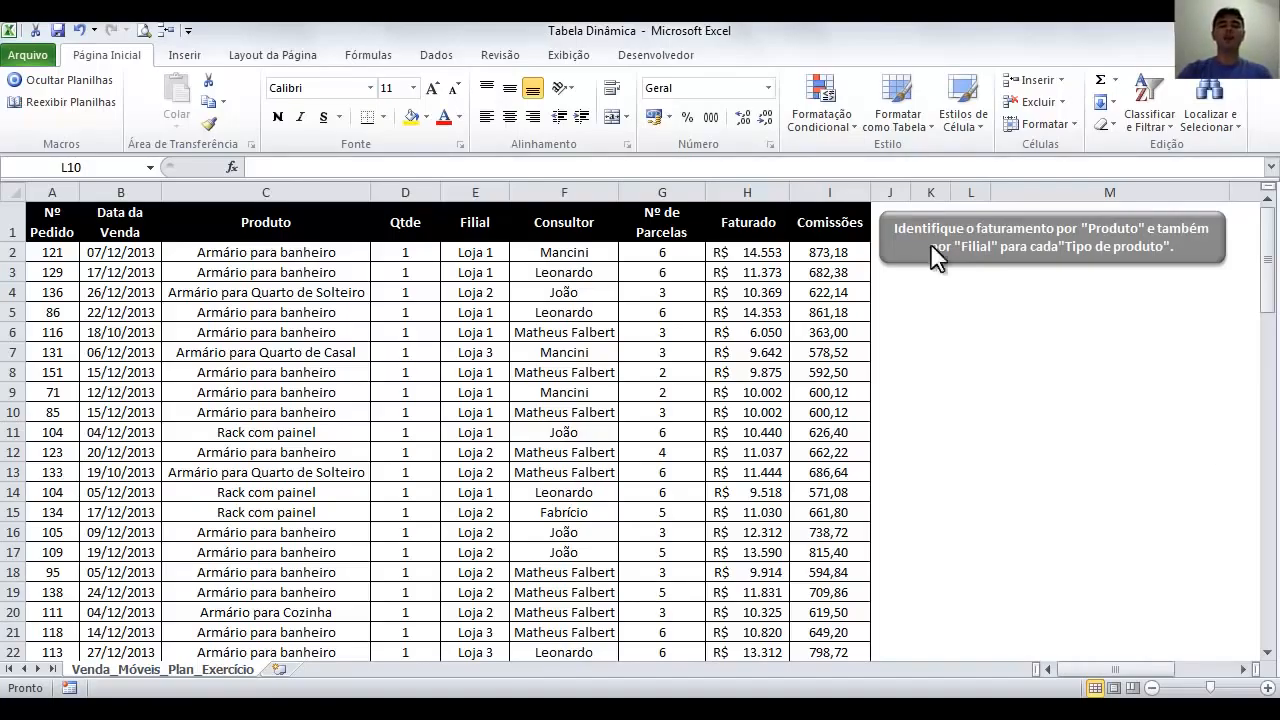
# - Examine the sales table's columns A to I, its header labels from Comissões back to Produto, and the first record rows
pyautogui.click(62, 214)
pyautogui.moveTo(57, 190); pyautogui.dragTo(857, 190)
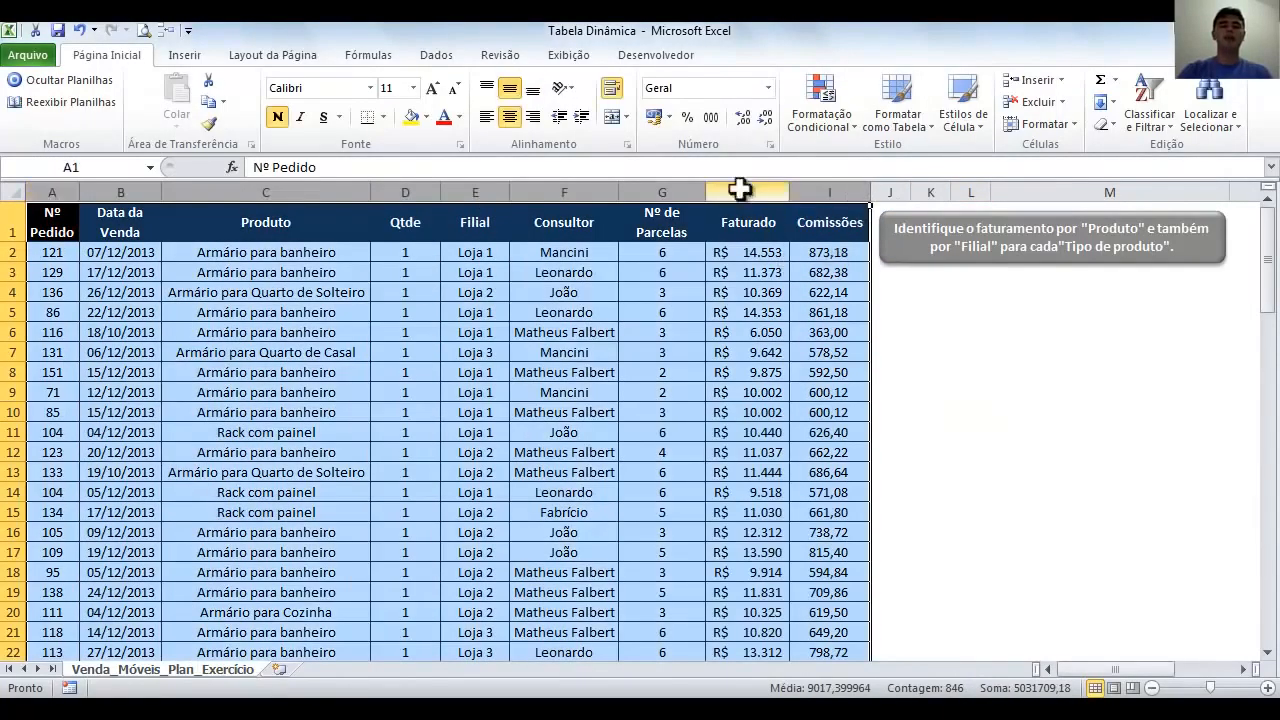
pyautogui.click(972, 316)
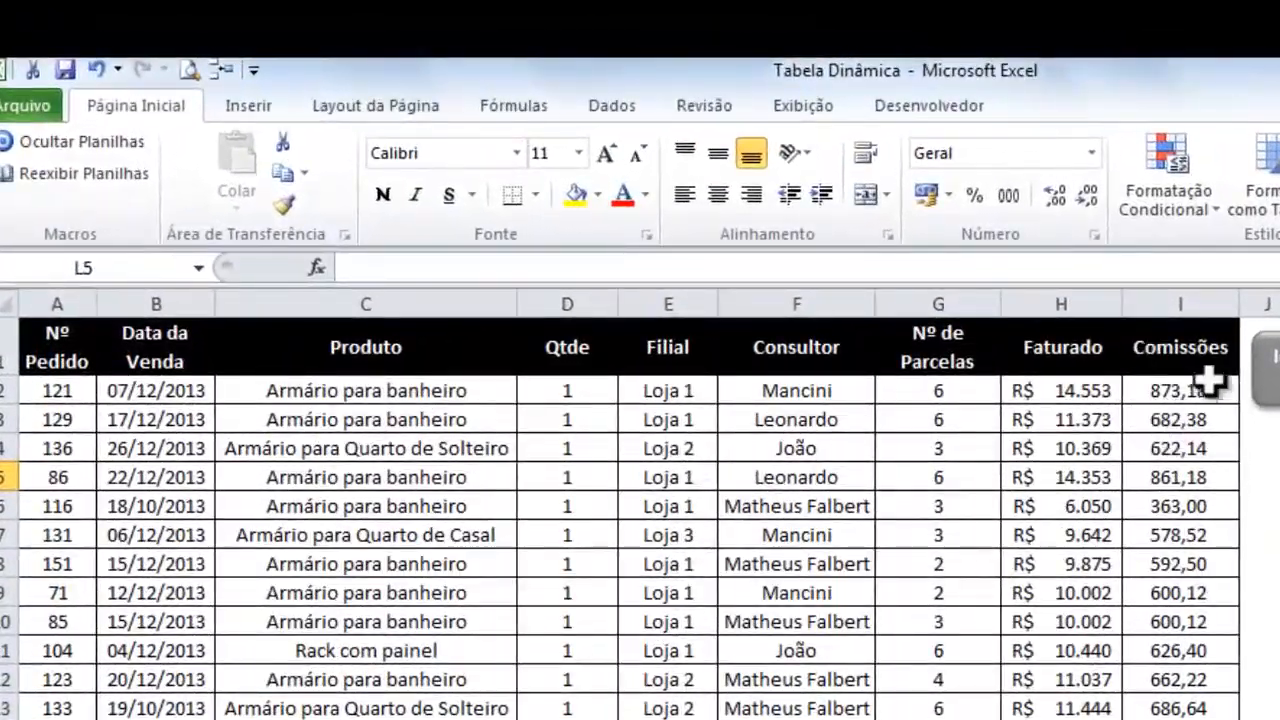
pyautogui.moveTo(1148, 326); pyautogui.dragTo(1007, 326)
pyautogui.click(886, 326)
pyautogui.click(796, 347)
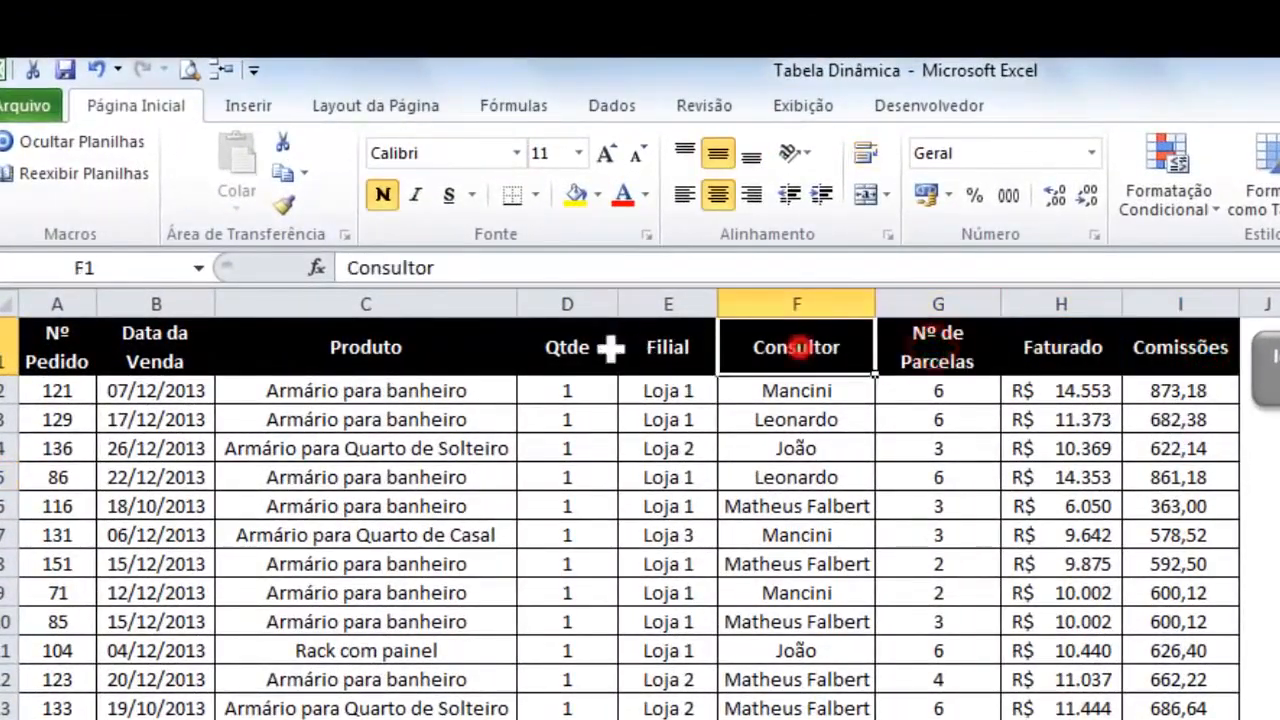
pyautogui.click(567, 347)
pyautogui.click(367, 350)
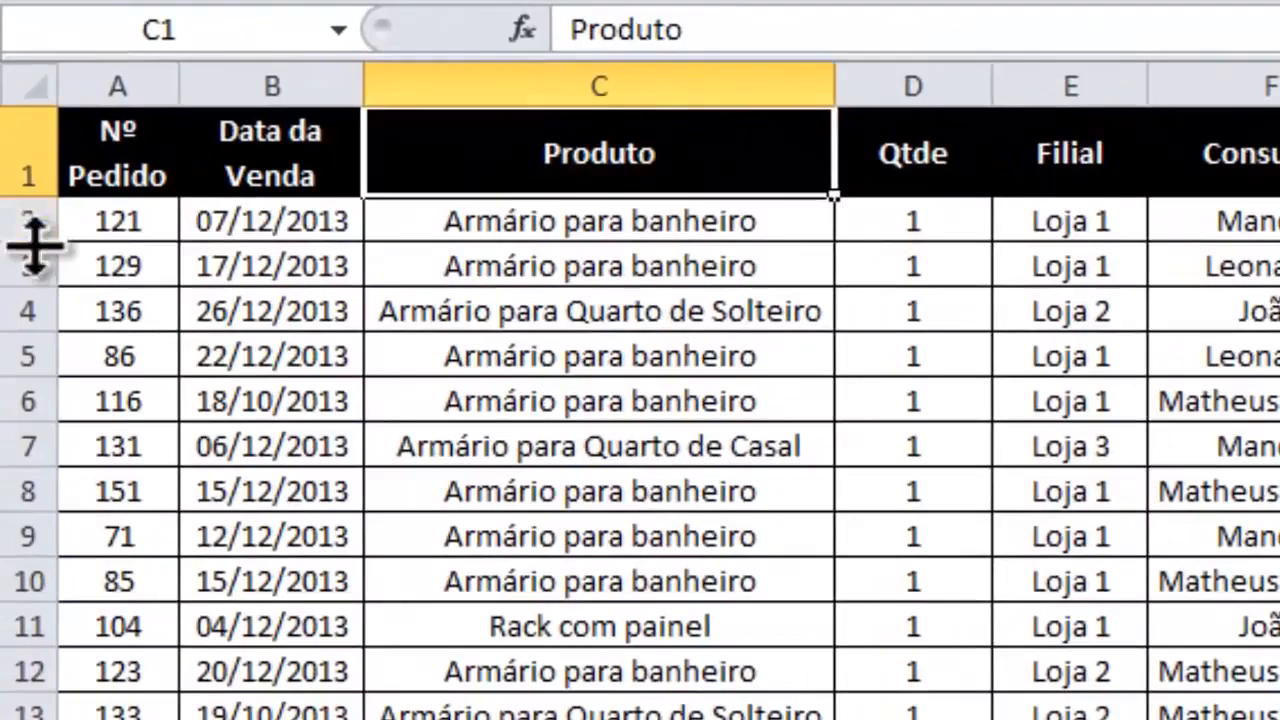
pyautogui.click(28, 221)
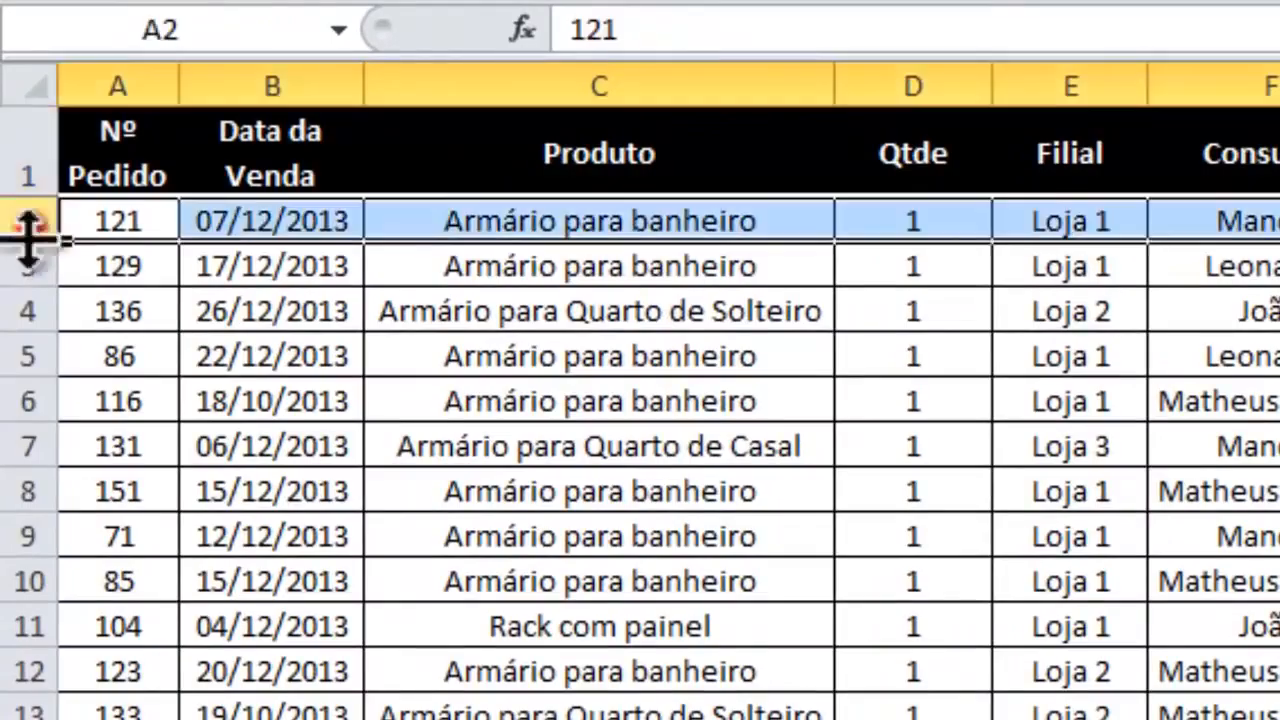
pyautogui.click(28, 266)
pyautogui.click(28, 311)
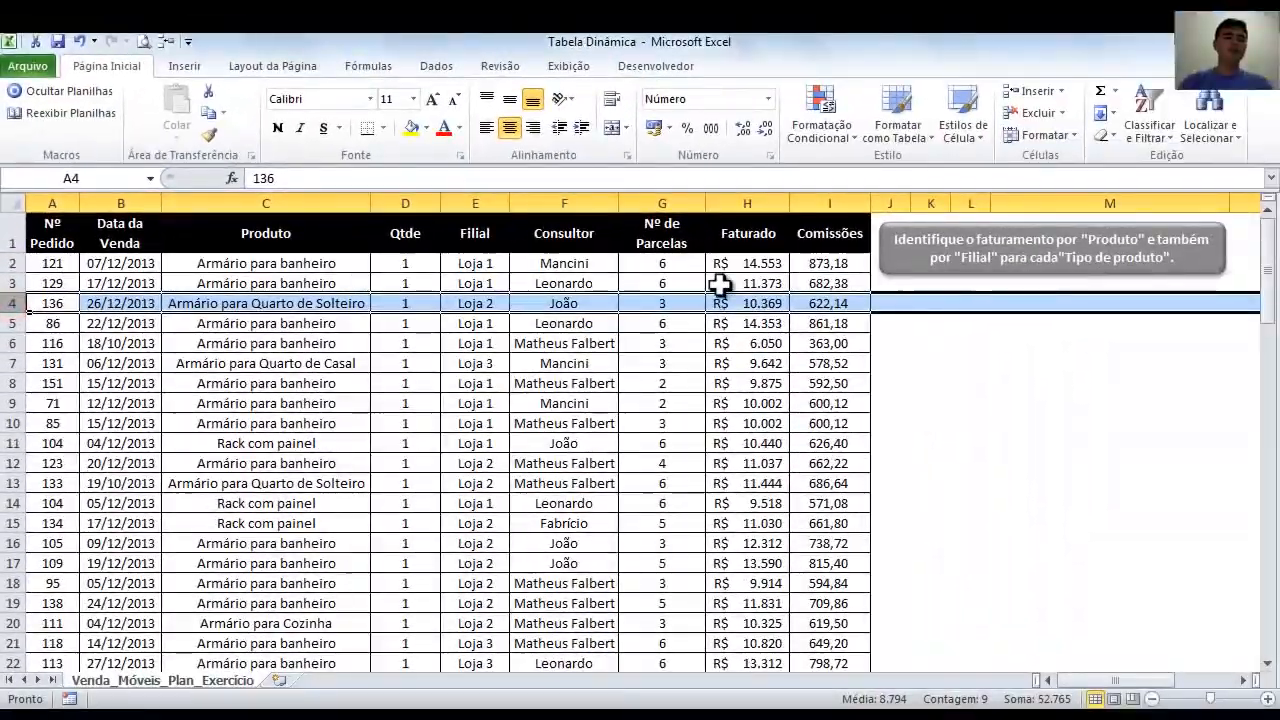
pyautogui.click(873, 325)
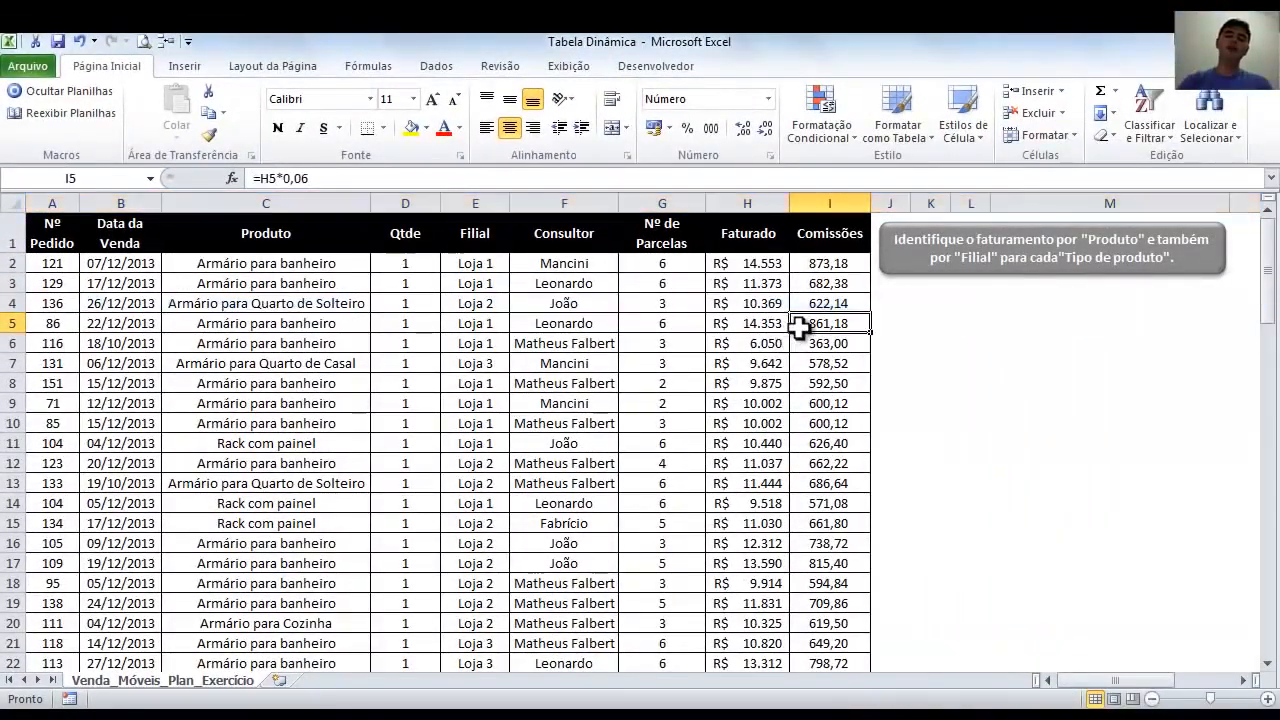
# - Review the first sales record field by field, from Nº Pedido, Data da Venda and Produto through Nº de Parcelas
pyautogui.click(45, 240)
pyautogui.click(52, 264)
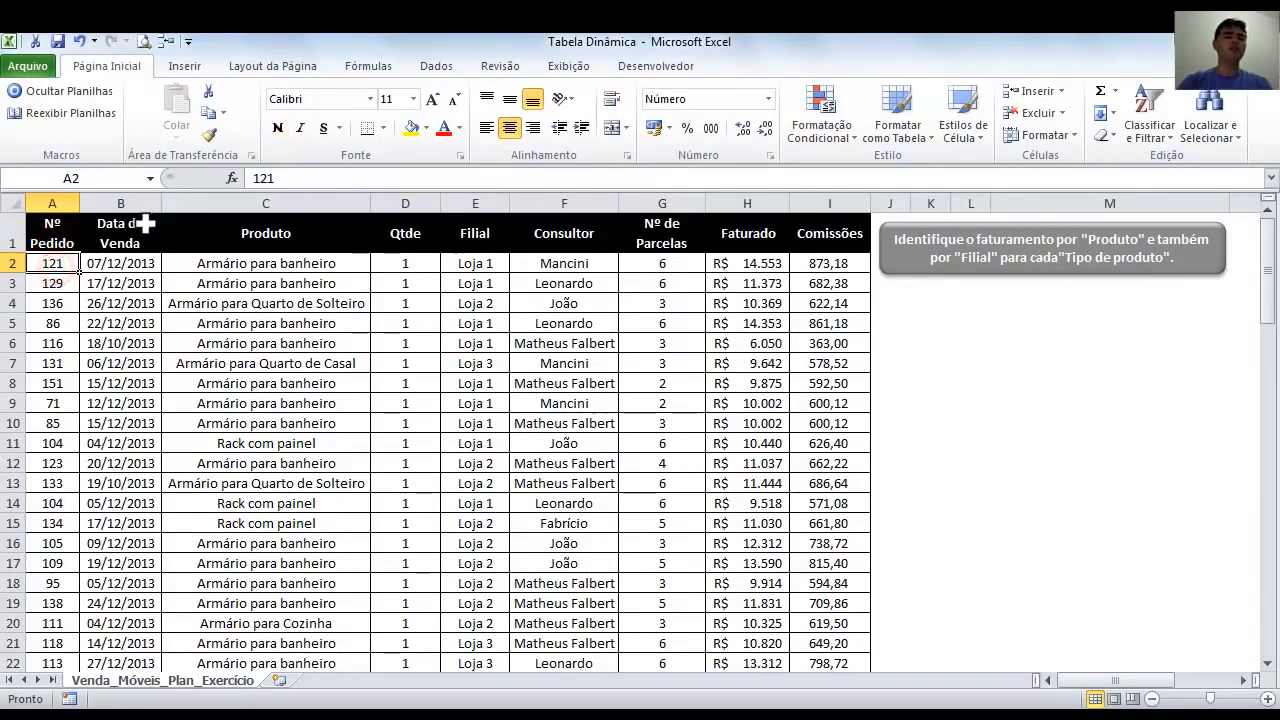
pyautogui.click(140, 225)
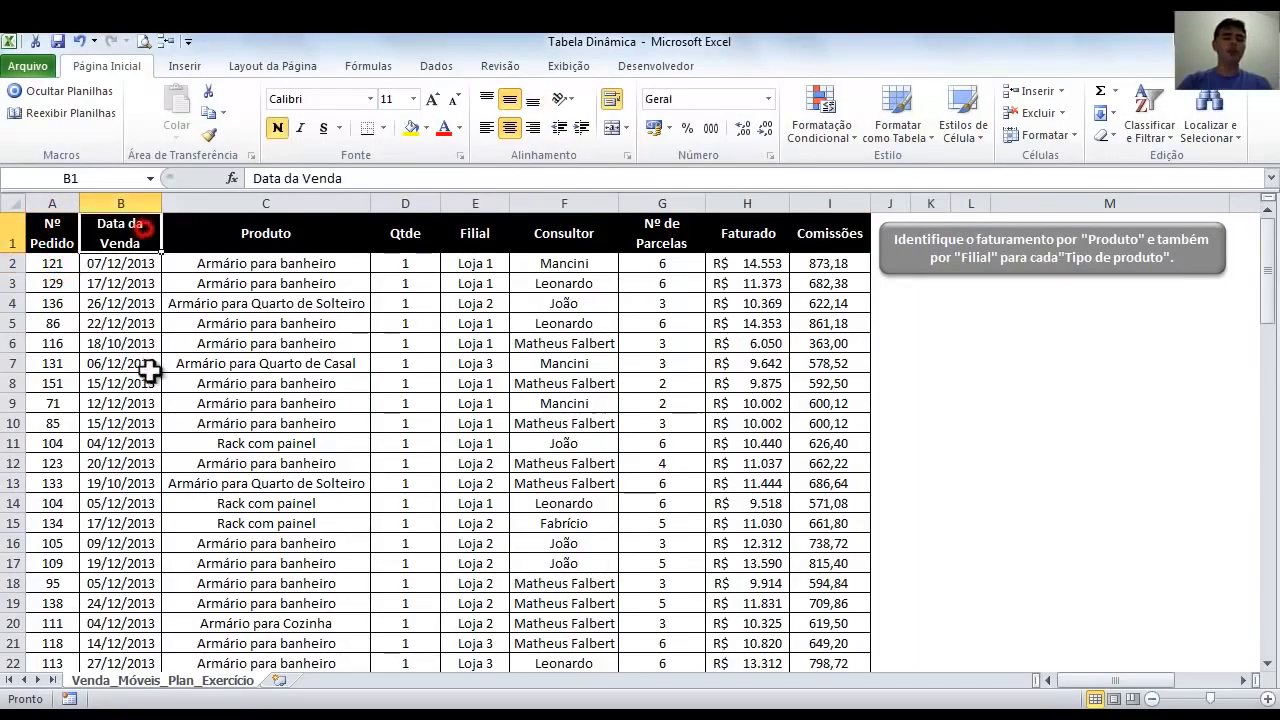
pyautogui.click(133, 266)
pyautogui.click(319, 234)
pyautogui.click(312, 268)
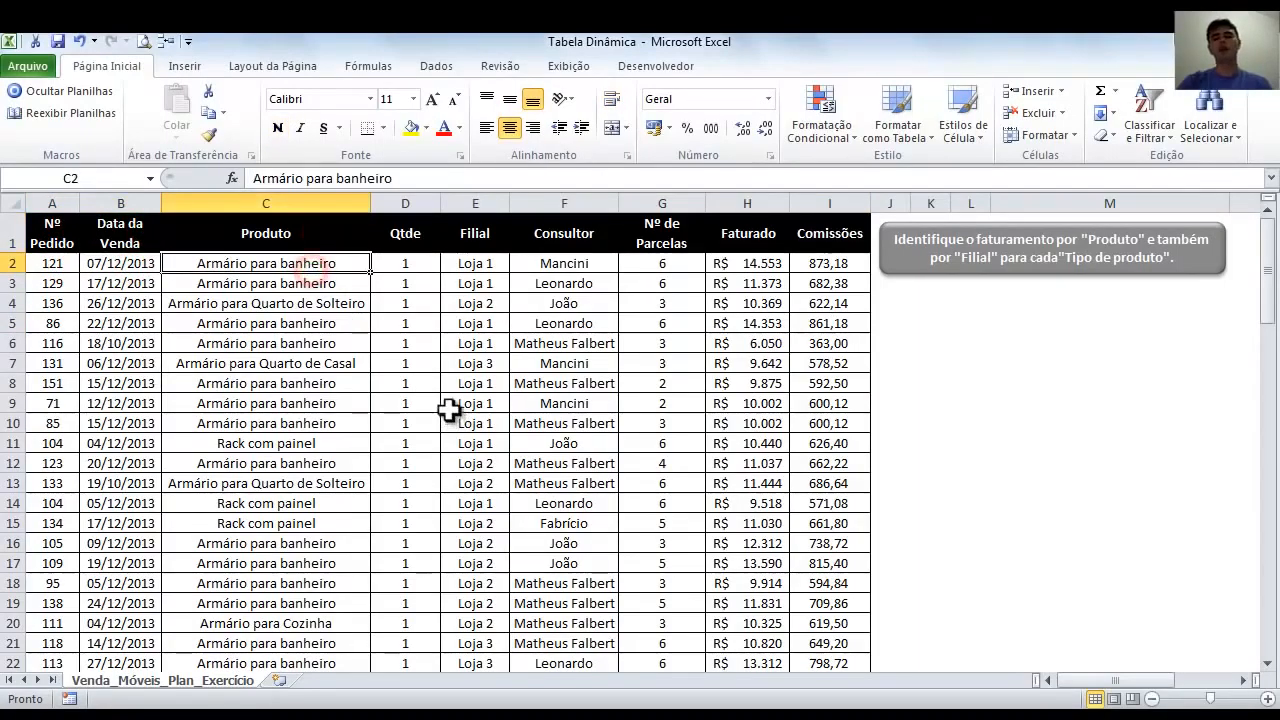
pyautogui.click(404, 264)
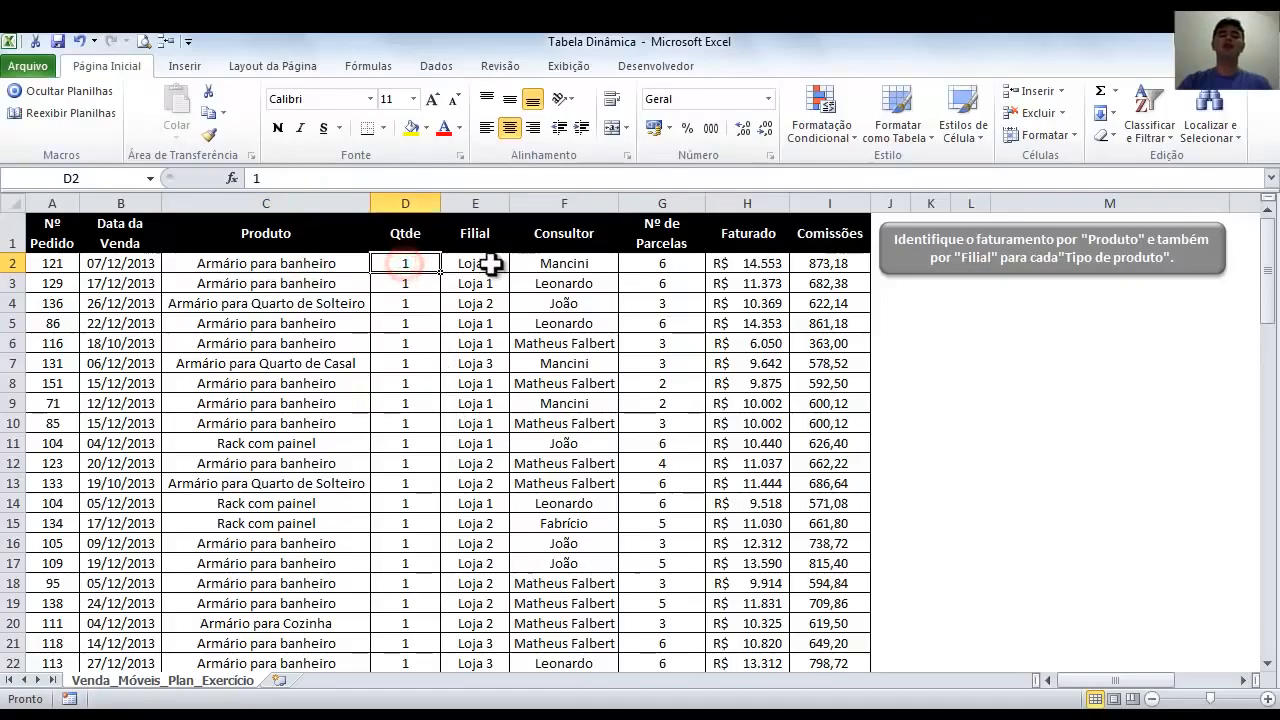
pyautogui.click(478, 263)
pyautogui.click(592, 259)
pyautogui.click(656, 261)
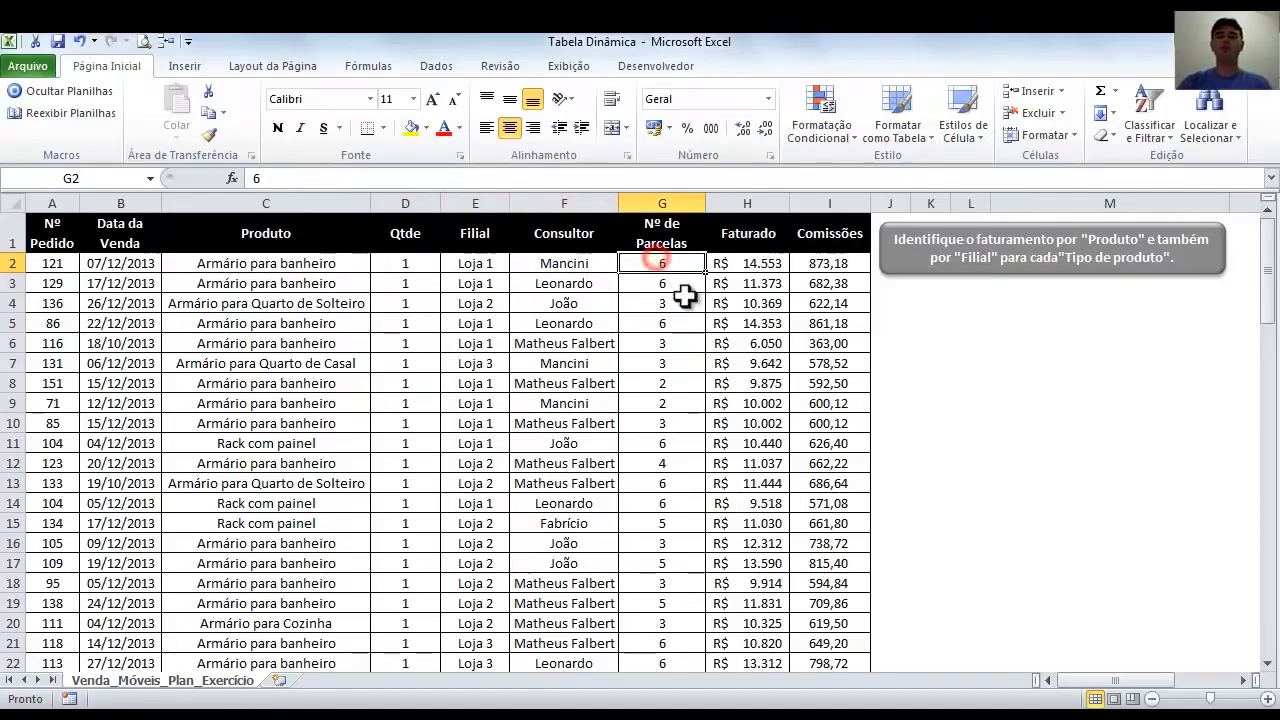
# - Examine the individual sales records in rows 2 to 10 one row at a time
pyautogui.click(15, 263)
pyautogui.click(16, 283)
pyautogui.click(12, 303)
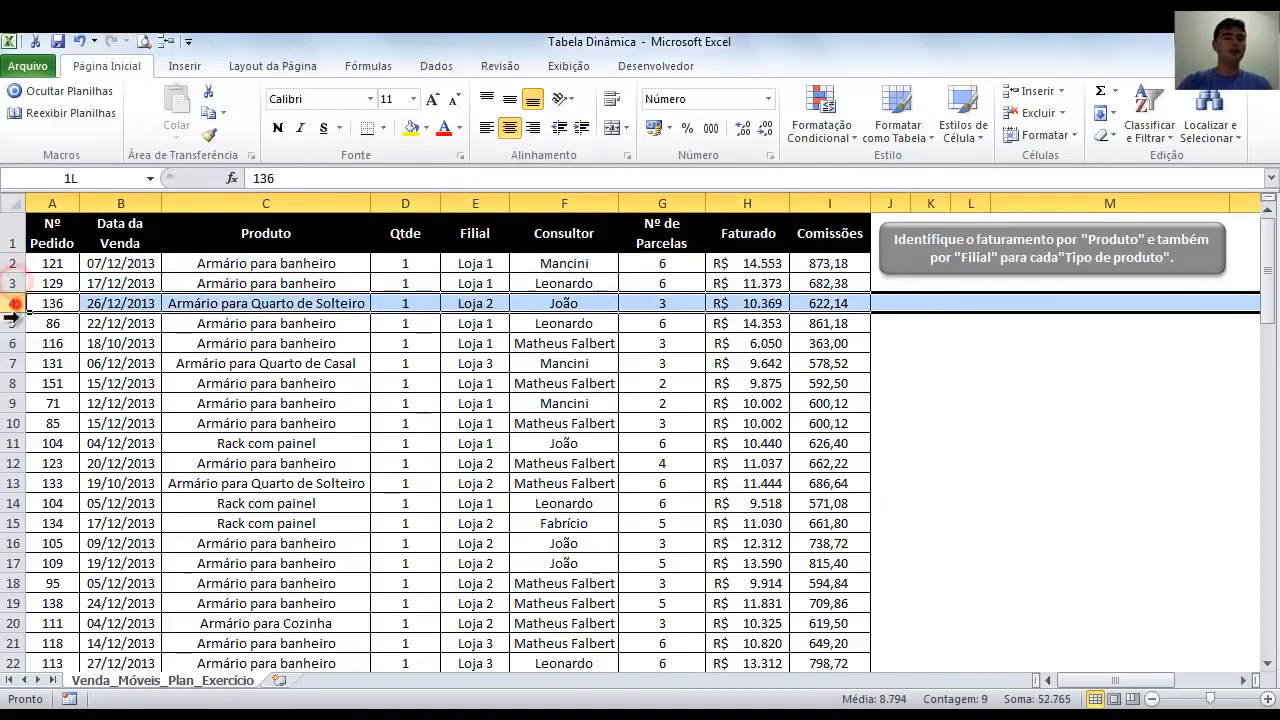
pyautogui.click(12, 323)
pyautogui.click(12, 343)
pyautogui.click(12, 363)
pyautogui.click(12, 383)
pyautogui.click(12, 403)
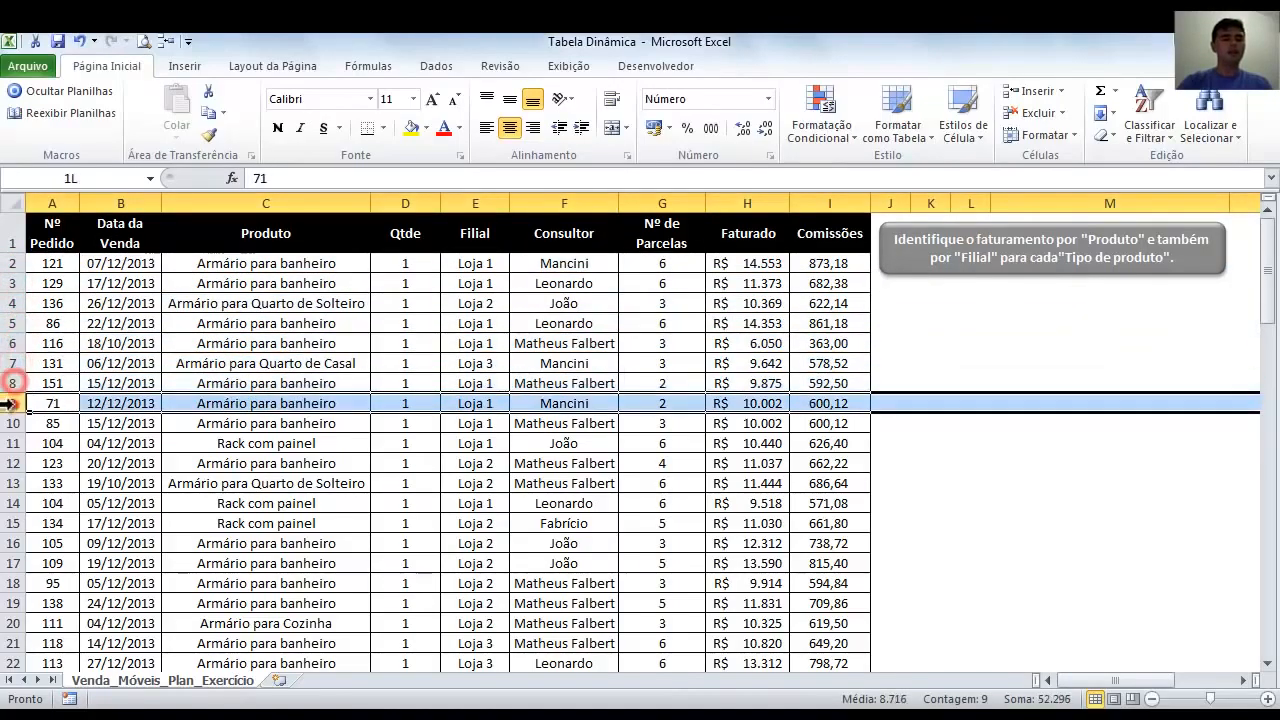
pyautogui.click(12, 423)
pyautogui.click(12, 283)
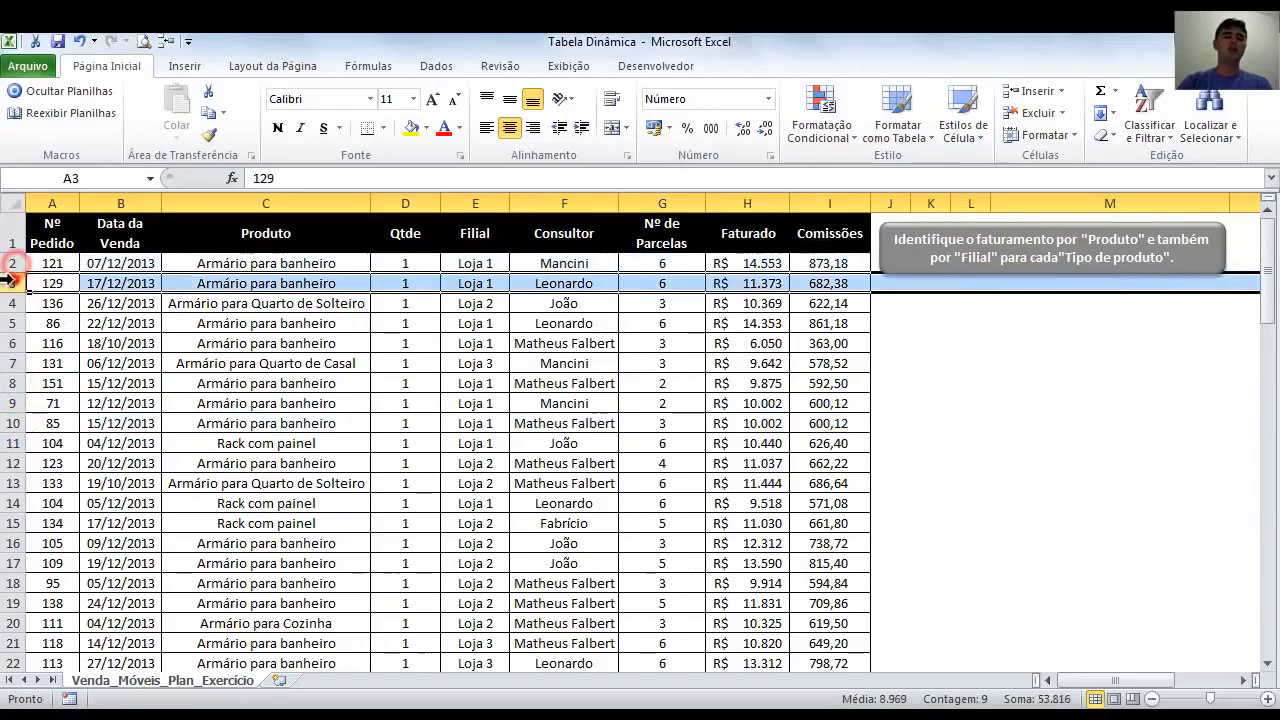
pyautogui.click(12, 303)
pyautogui.click(12, 323)
pyautogui.click(10, 343)
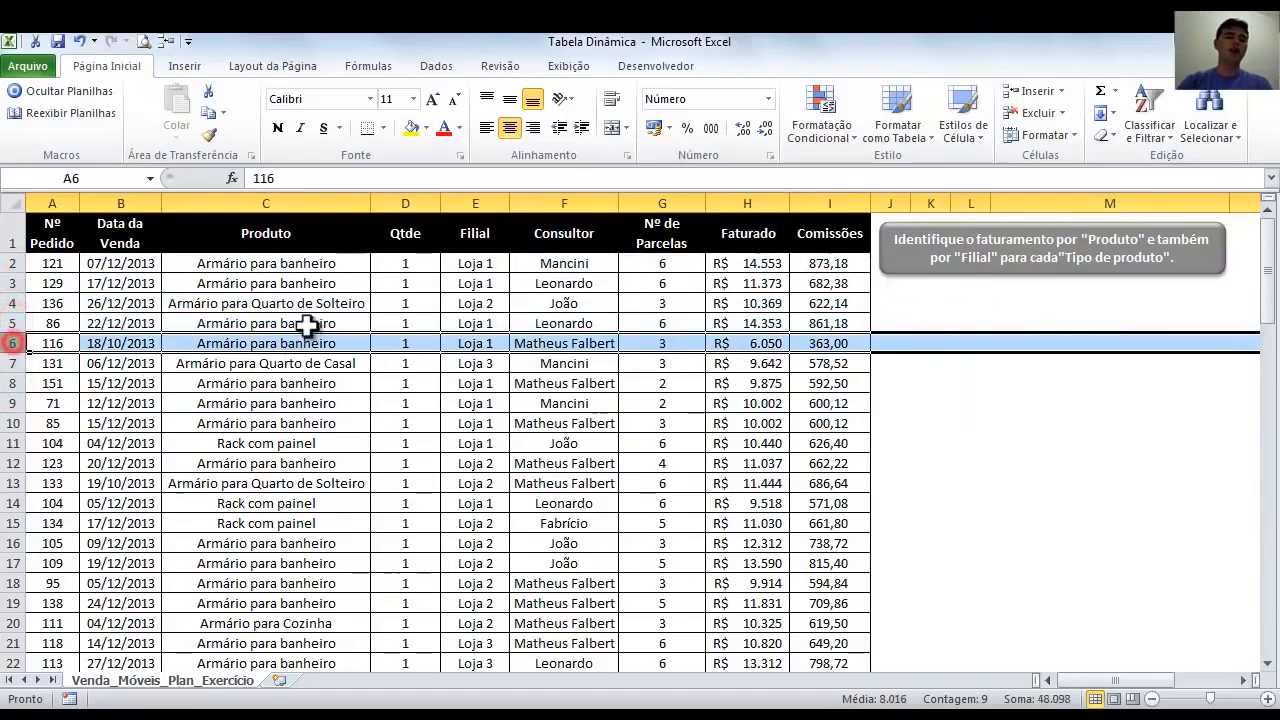
# - Start creating a PivotTable from the sales data, using a cell in the Produto column as the starting point
pyautogui.click(50, 243)
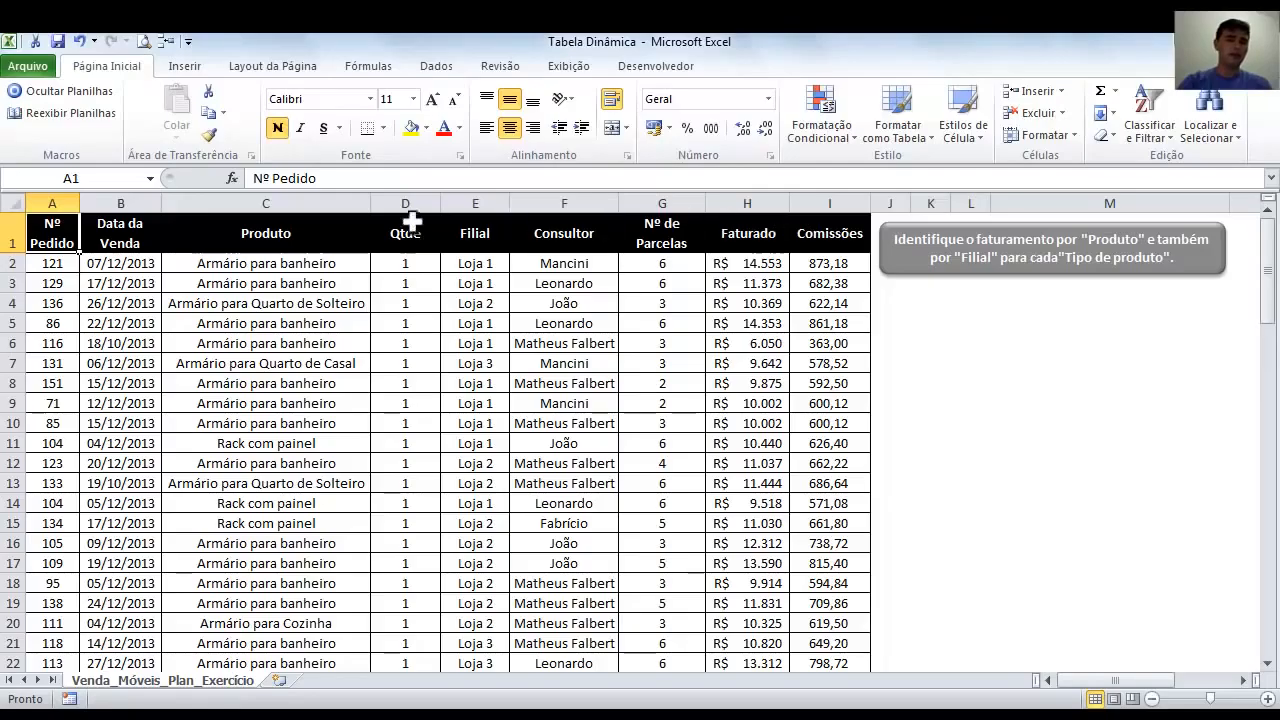
pyautogui.click(268, 318)
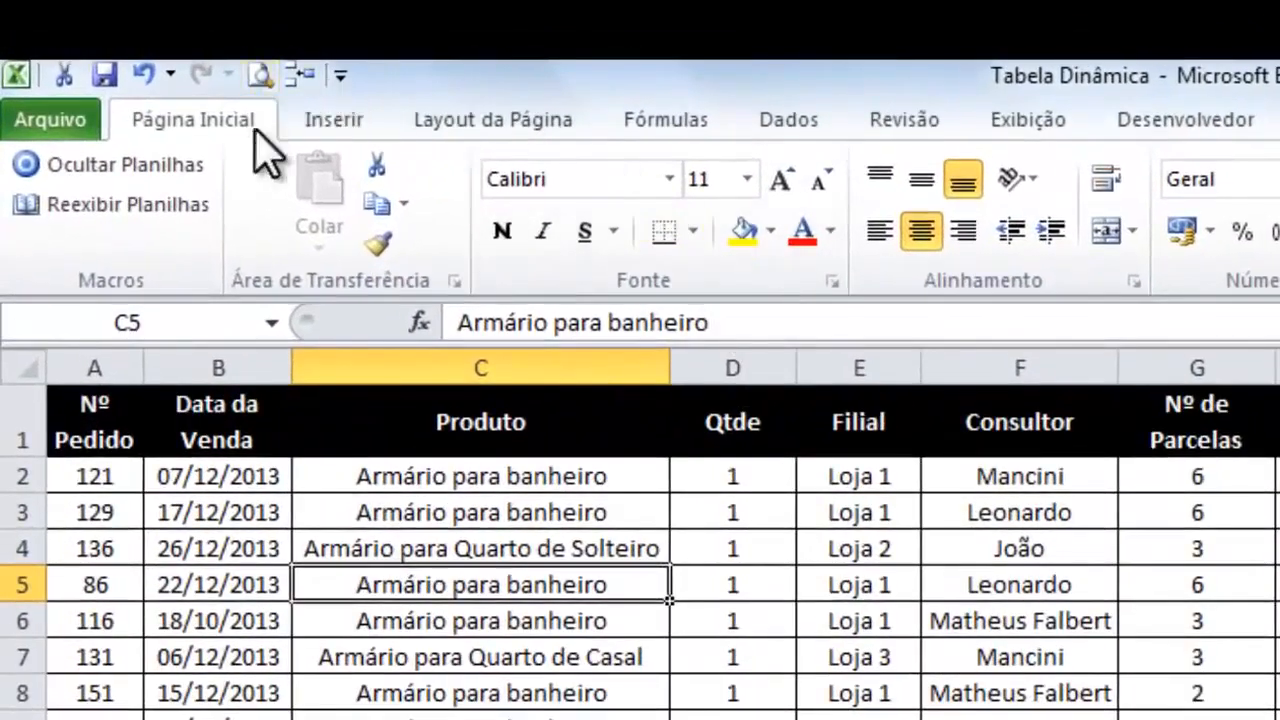
pyautogui.click(189, 67)
pyautogui.click(86, 252)
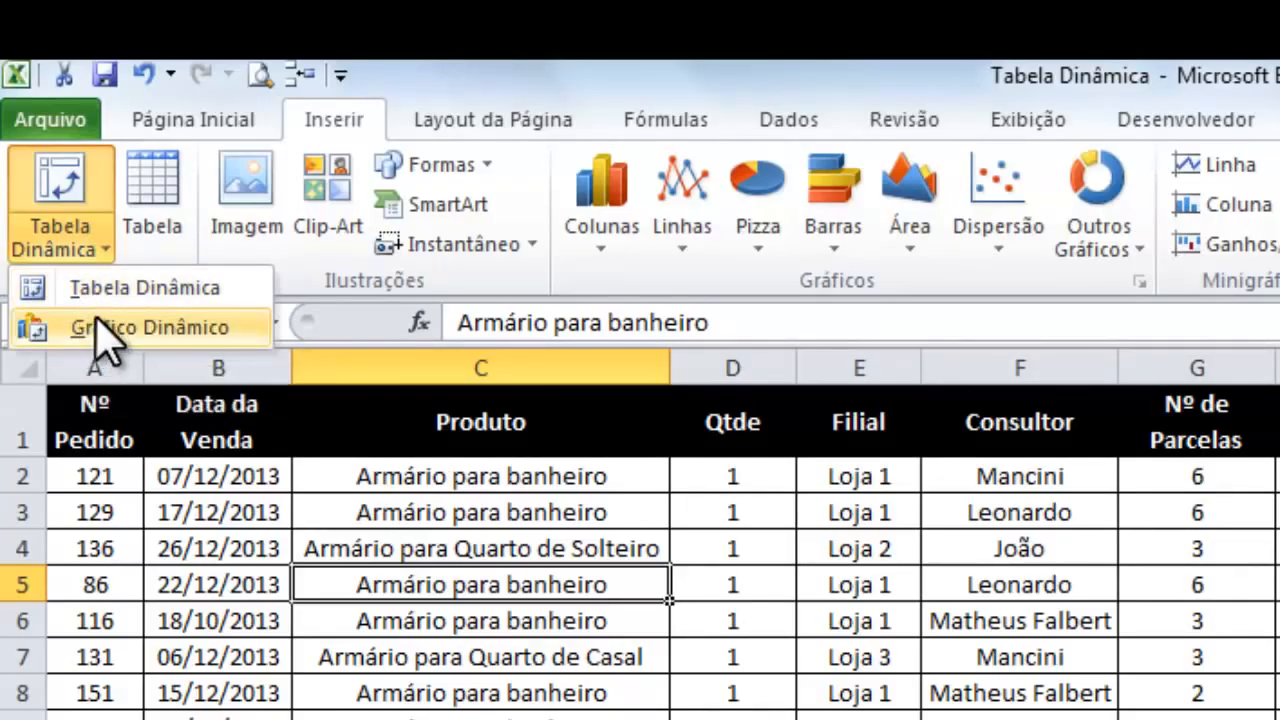
pyautogui.click(101, 286)
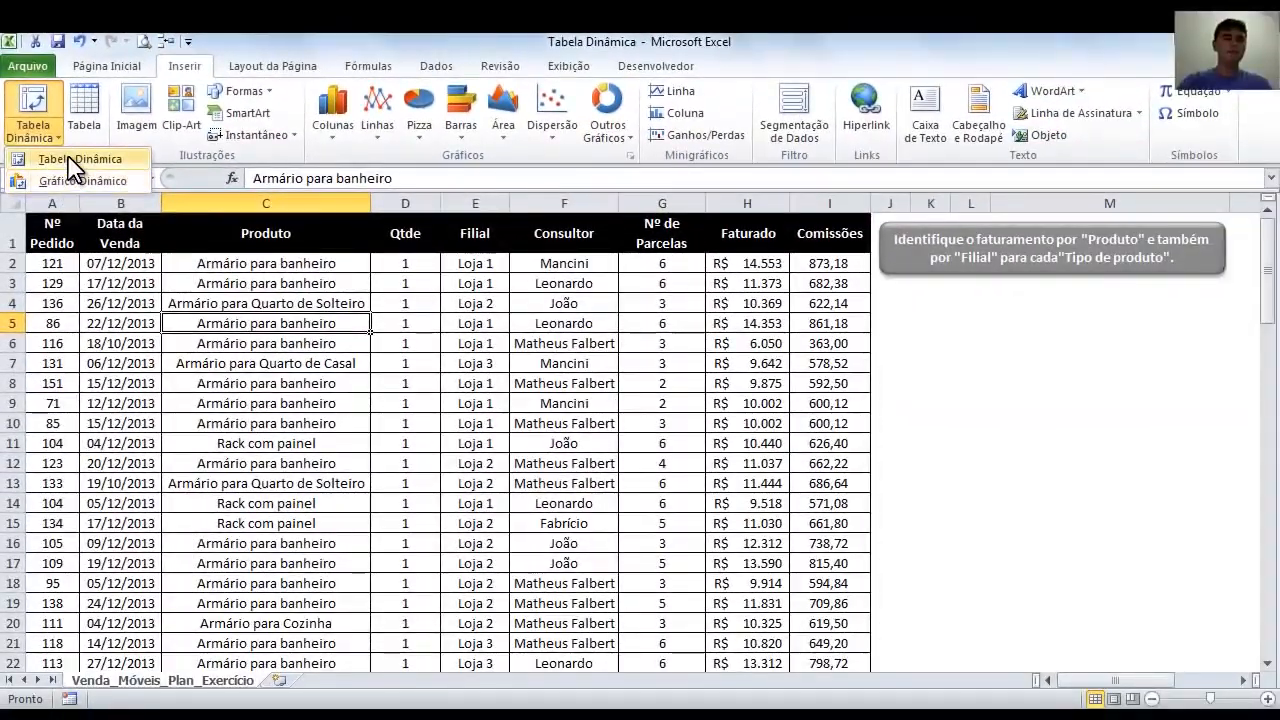
pyautogui.click(75, 165)
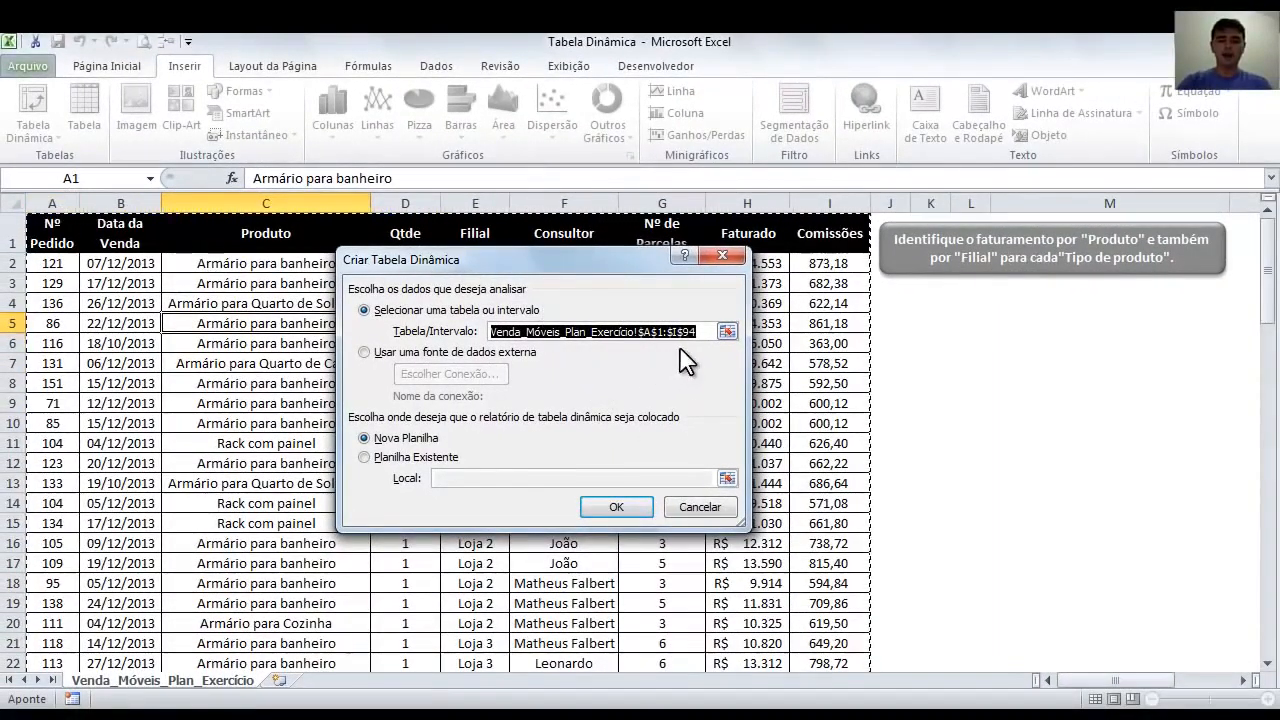
pyautogui.moveTo(1272, 310); pyautogui.dragTo(1266, 623)
pyautogui.click(1268, 661)
pyautogui.click(1268, 661)
pyautogui.click(1268, 661)
pyautogui.click(705, 332)
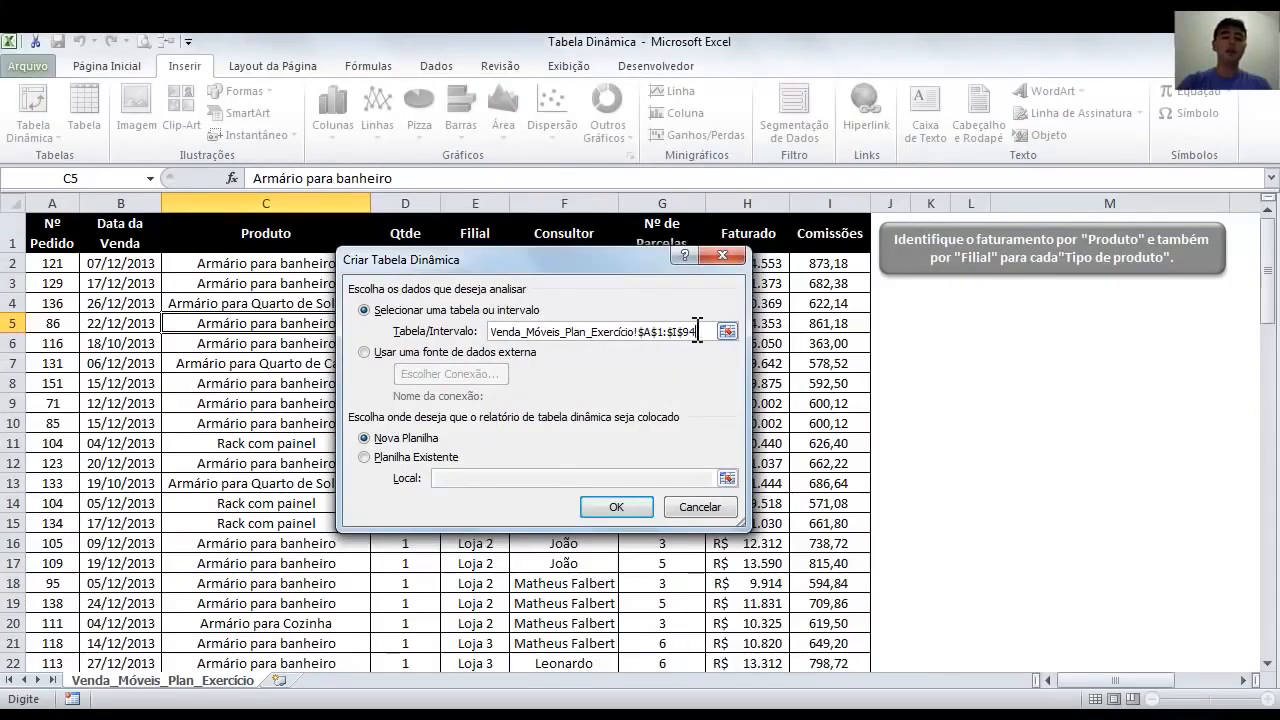
pyautogui.moveTo(705, 333); pyautogui.dragTo(257, 271)
pyautogui.press('BackSpace')
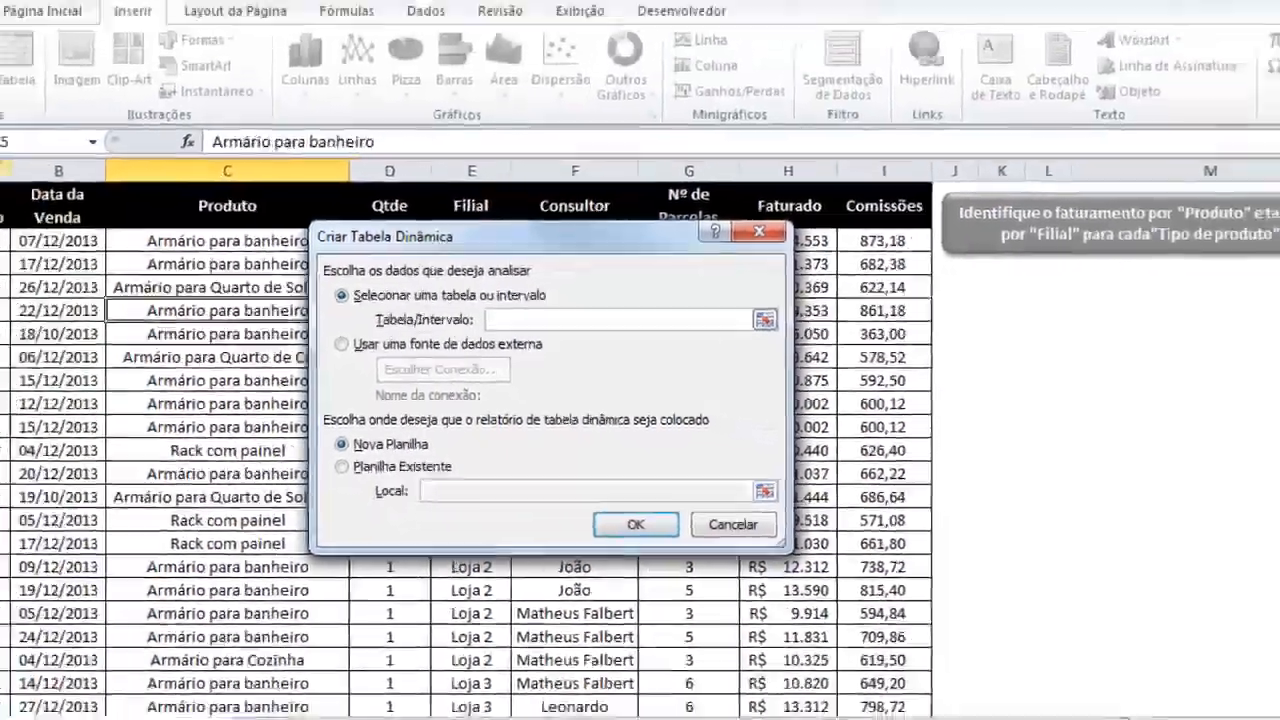
pyautogui.moveTo(61, 201); pyautogui.dragTo(786, 217)
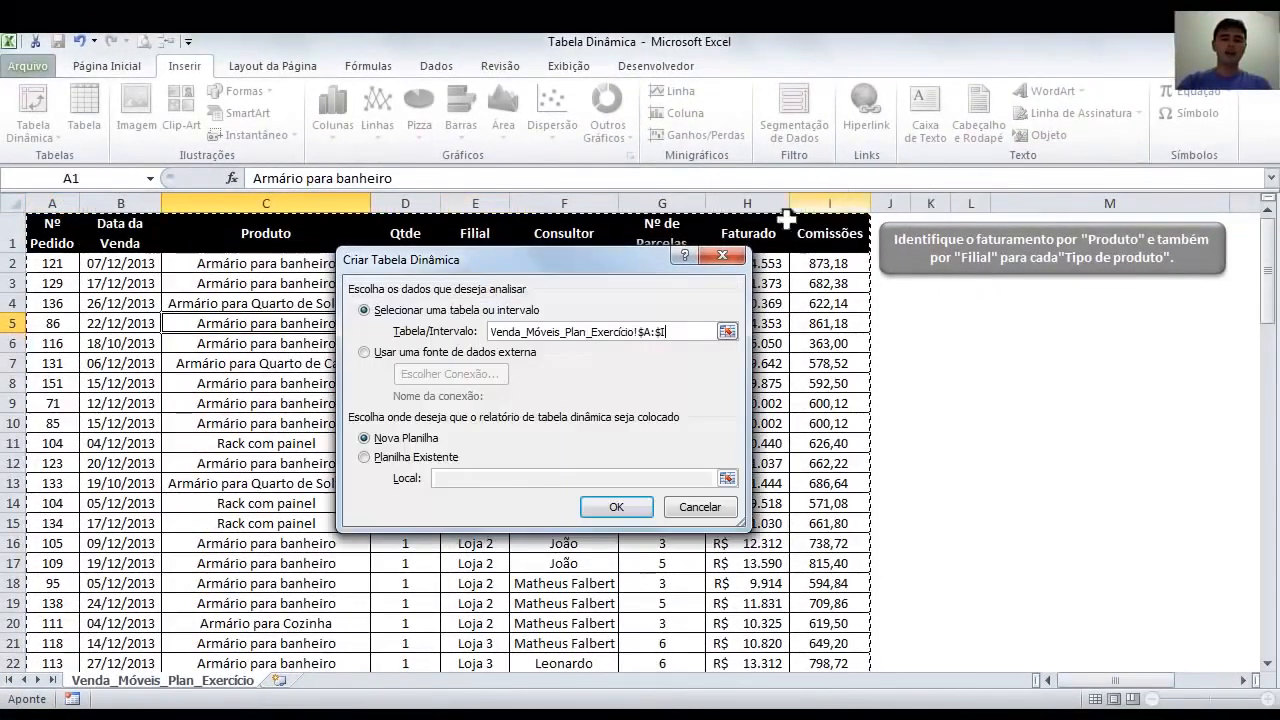
pyautogui.click(688, 333)
pyautogui.press('BackSpace')
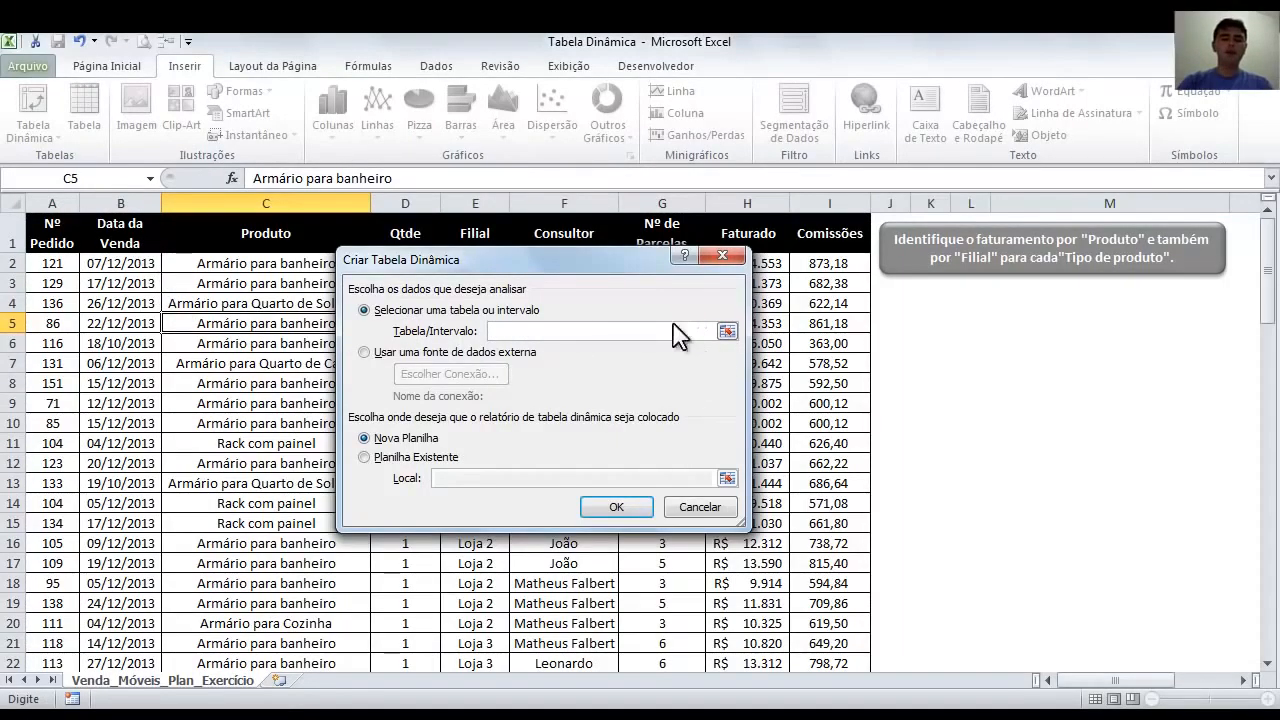
# - Set the PivotTable source to the entire columns A to I and create the report on a new worksheet
pyautogui.click(42, 199)
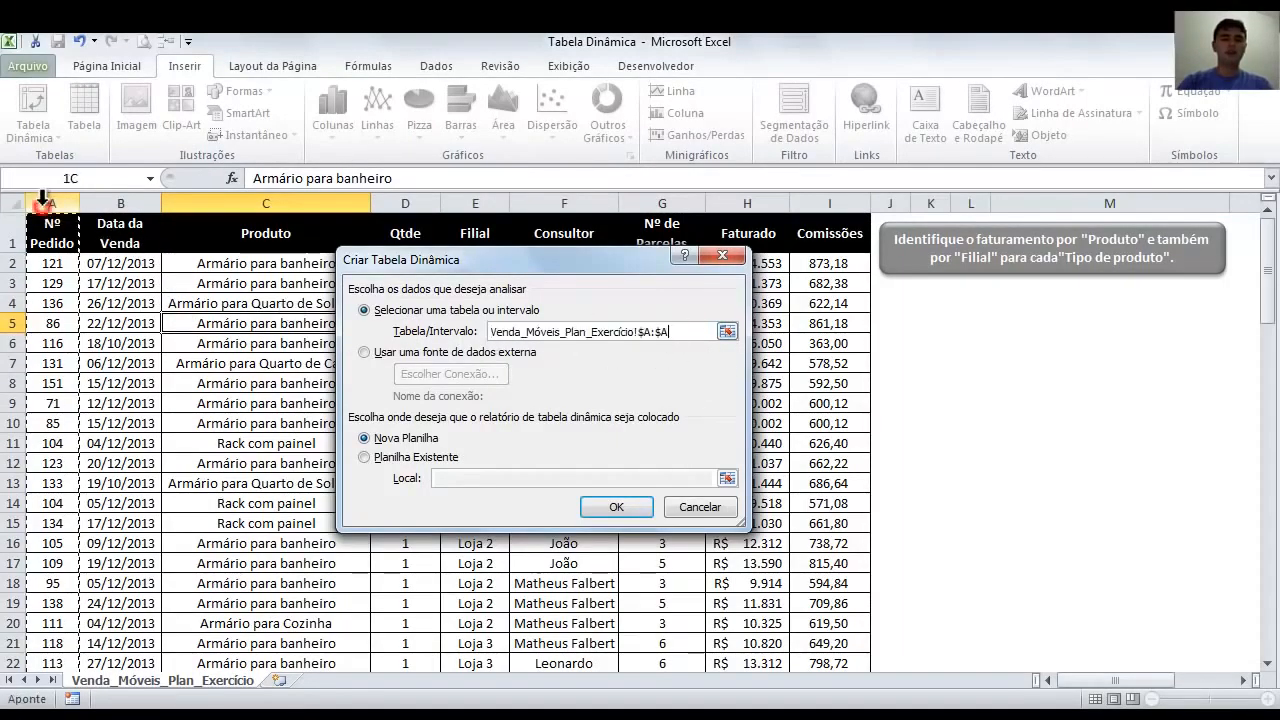
pyautogui.moveTo(42, 199); pyautogui.dragTo(815, 240)
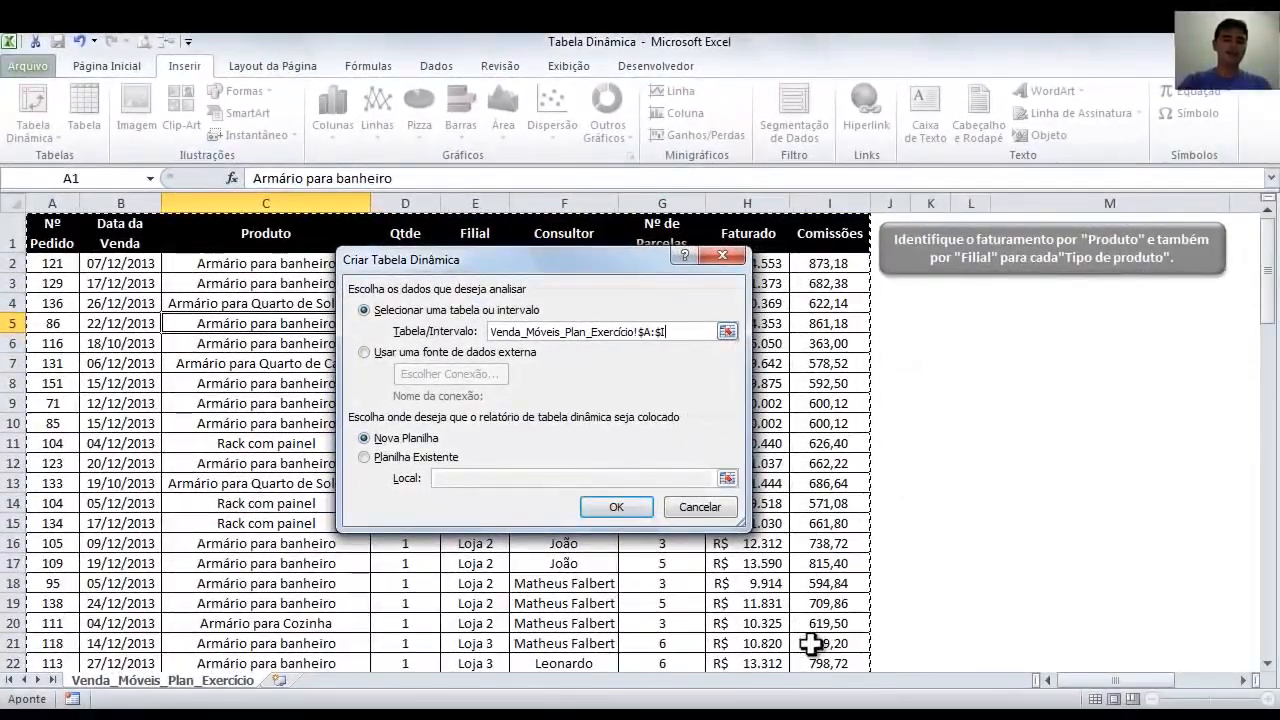
pyautogui.click(616, 507)
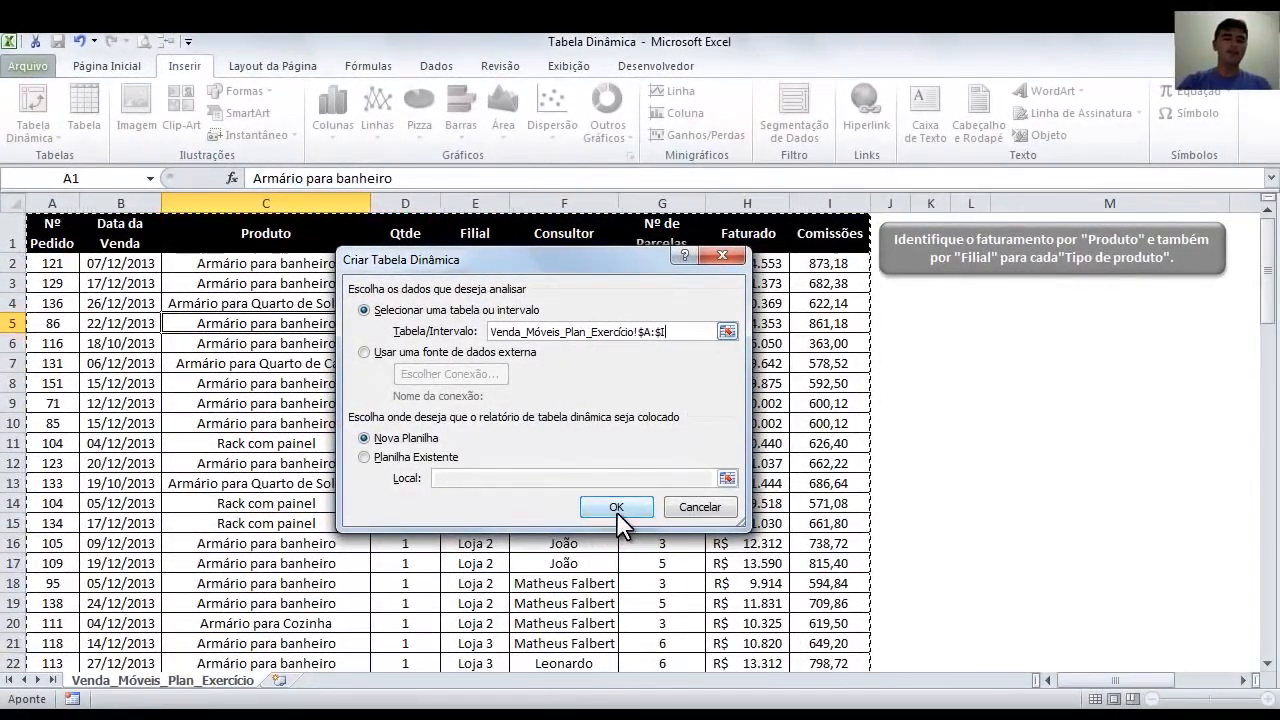